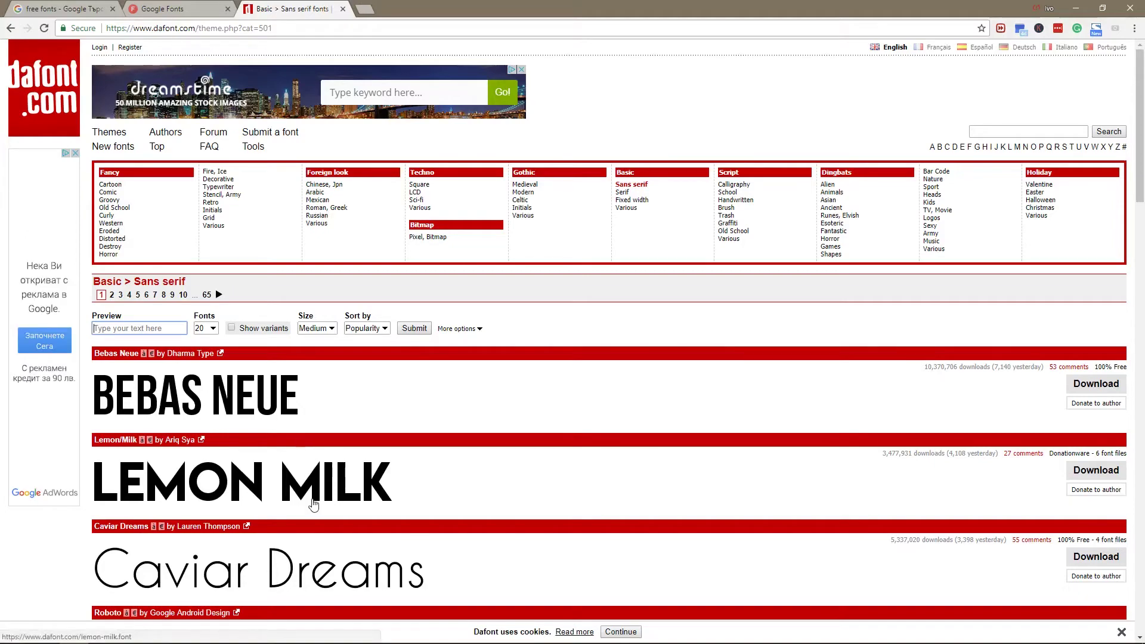
# Preview DaFont's sans serif fonts with the sample text "Следвай мечтите си"
pyautogui.scroll(-10, 312, 518)
pyautogui.scroll(-18, 311, 518)
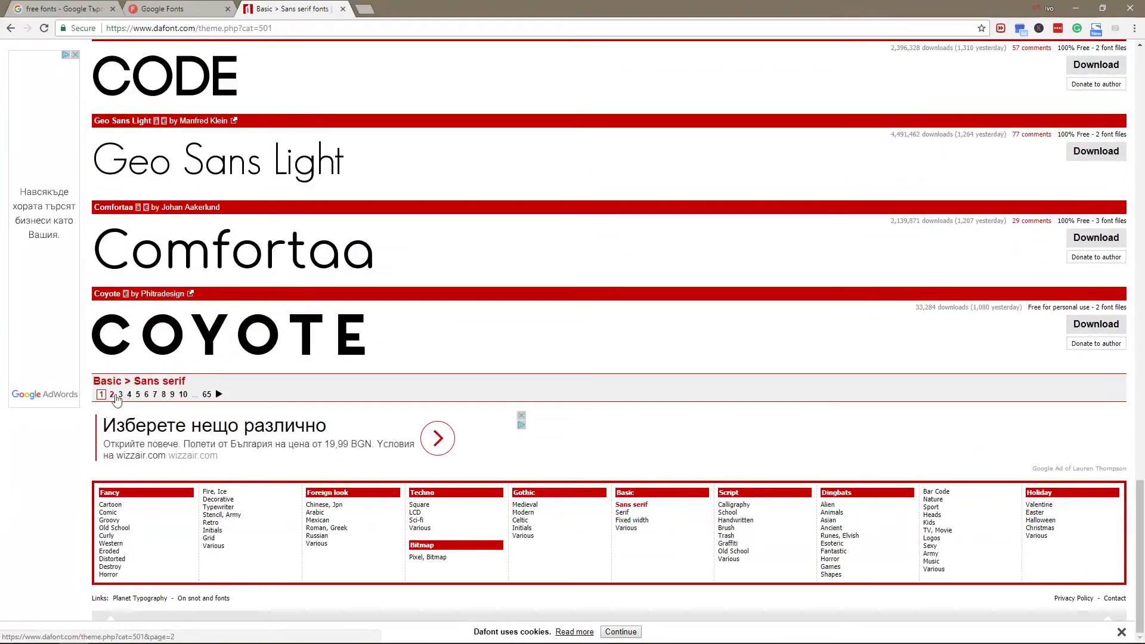
pyautogui.scroll(20, 307, 384)
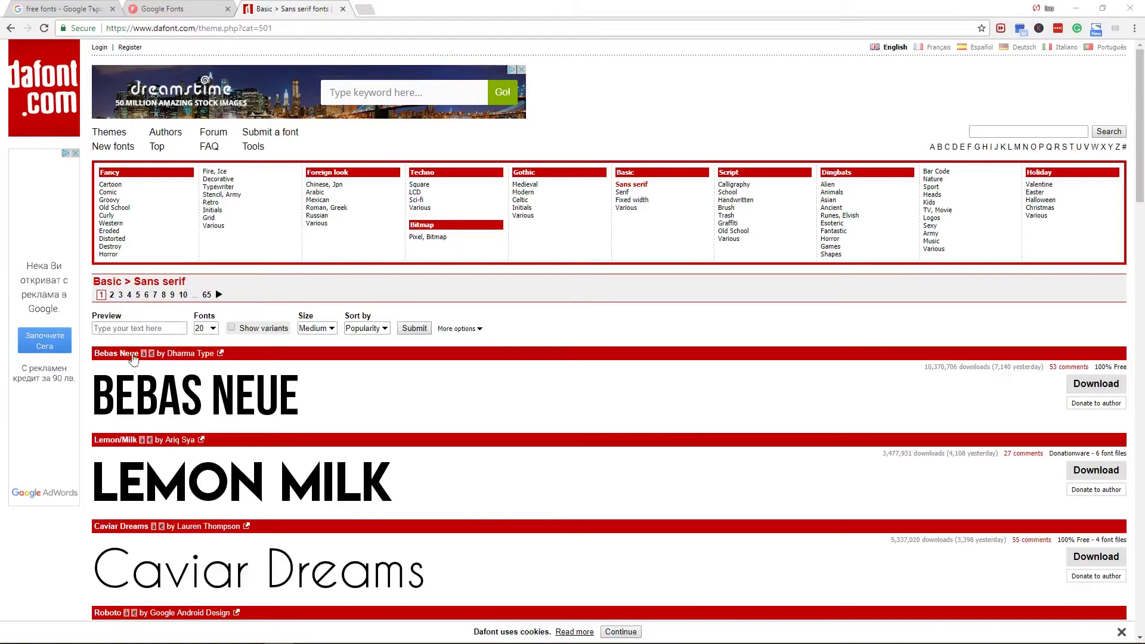
pyautogui.click(132, 328)
pyautogui.write('след')
pyautogui.press('Down')
pyautogui.press('Down')
pyautogui.press('Return')
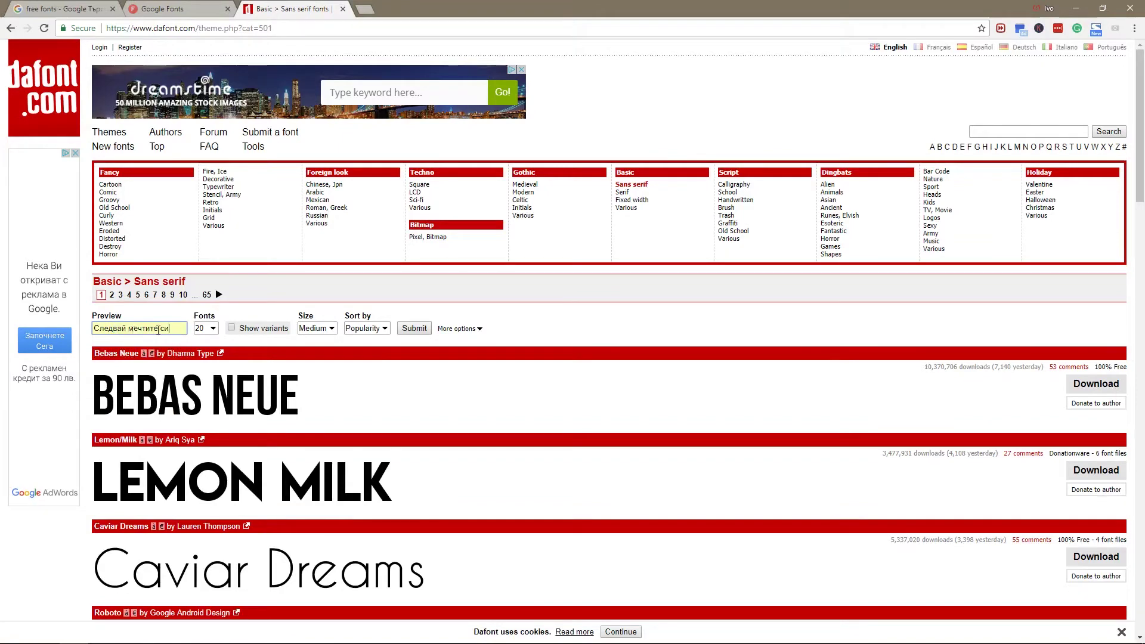
pyautogui.click(426, 330)
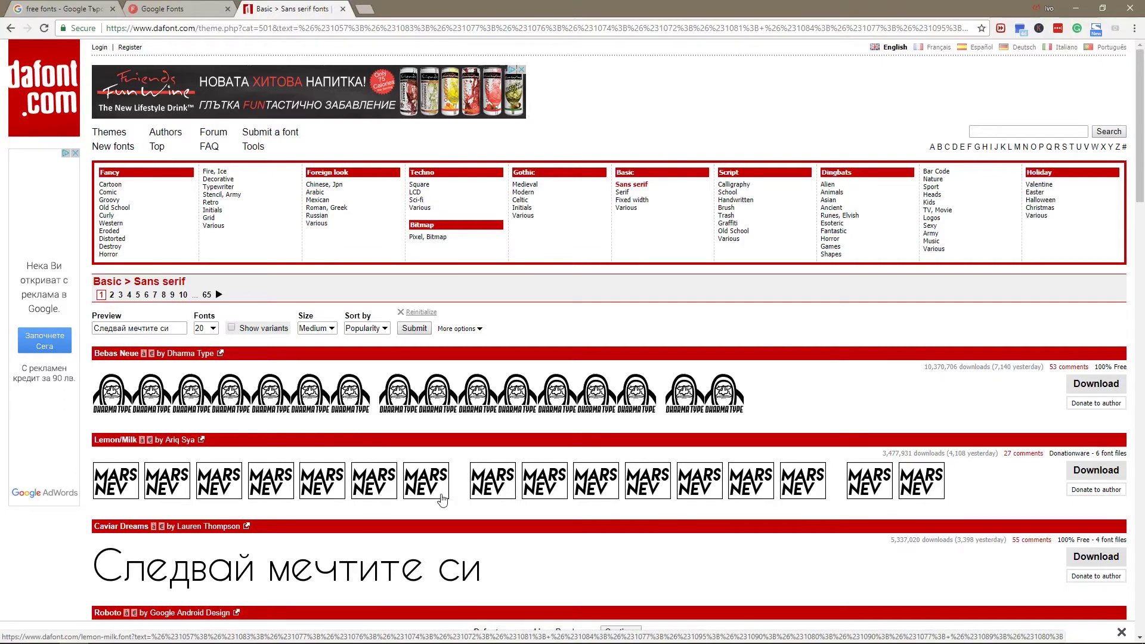
# Download the Studio Gothic font and save it as studio_gothic.zip in the downloads folder
pyautogui.tripleClick(179, 328)
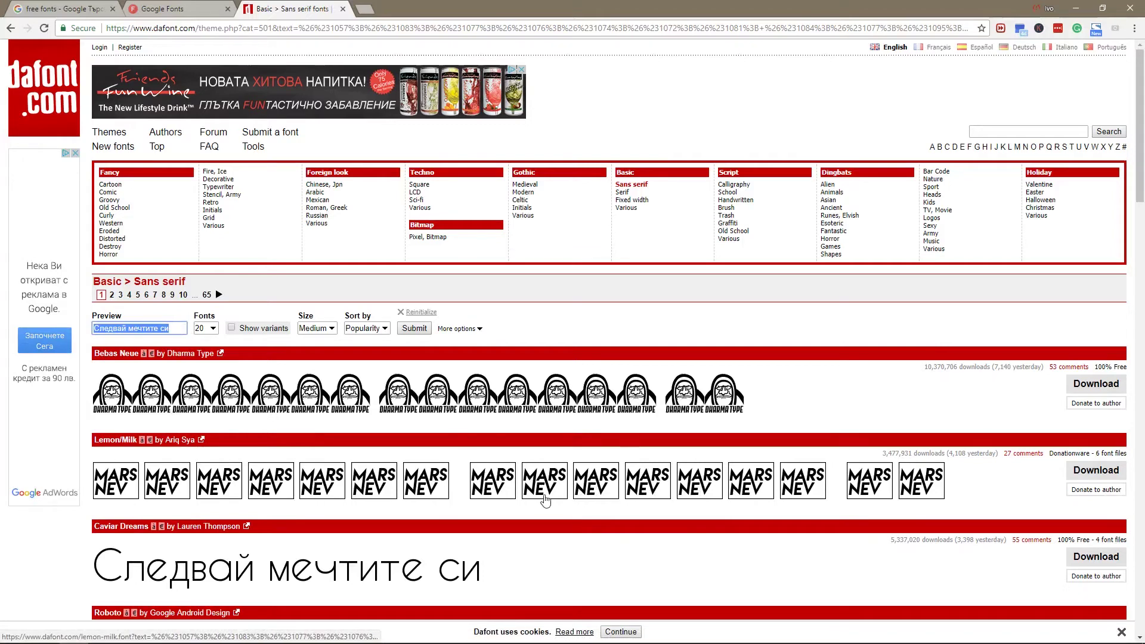
pyautogui.scroll(-5, 544, 500)
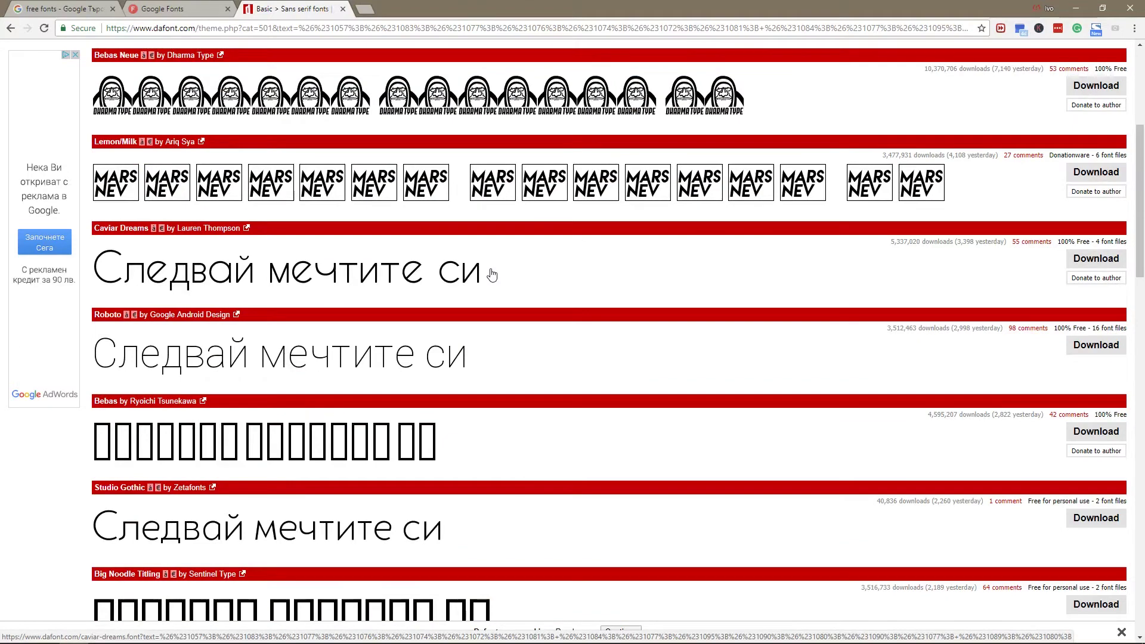
pyautogui.scroll(-4, 492, 274)
pyautogui.scroll(2, 480, 414)
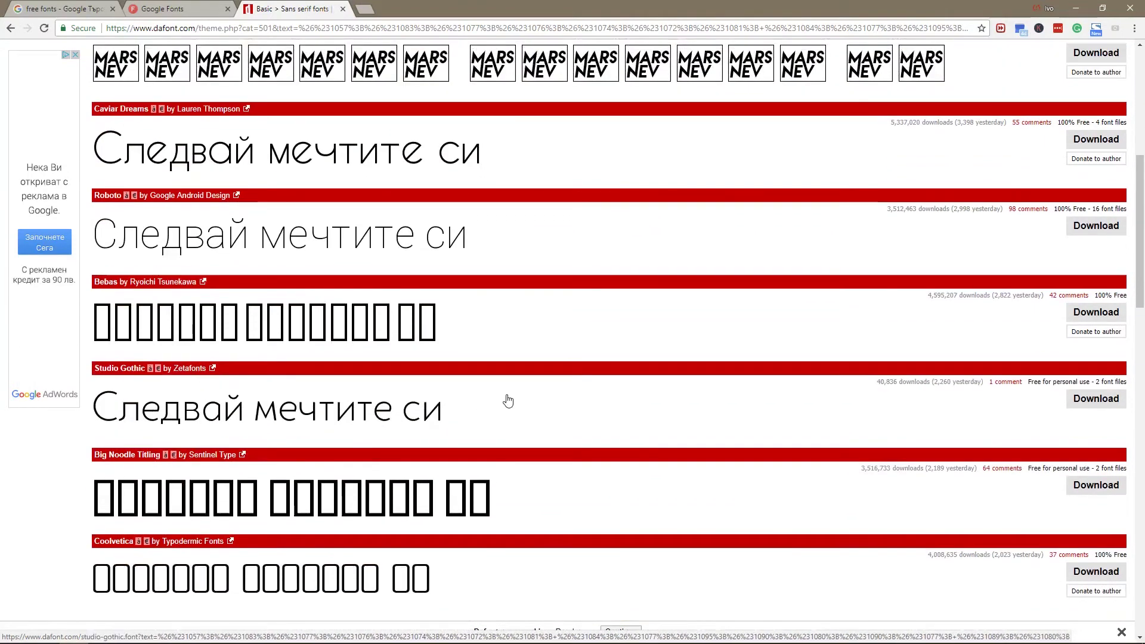
pyautogui.click(1087, 405)
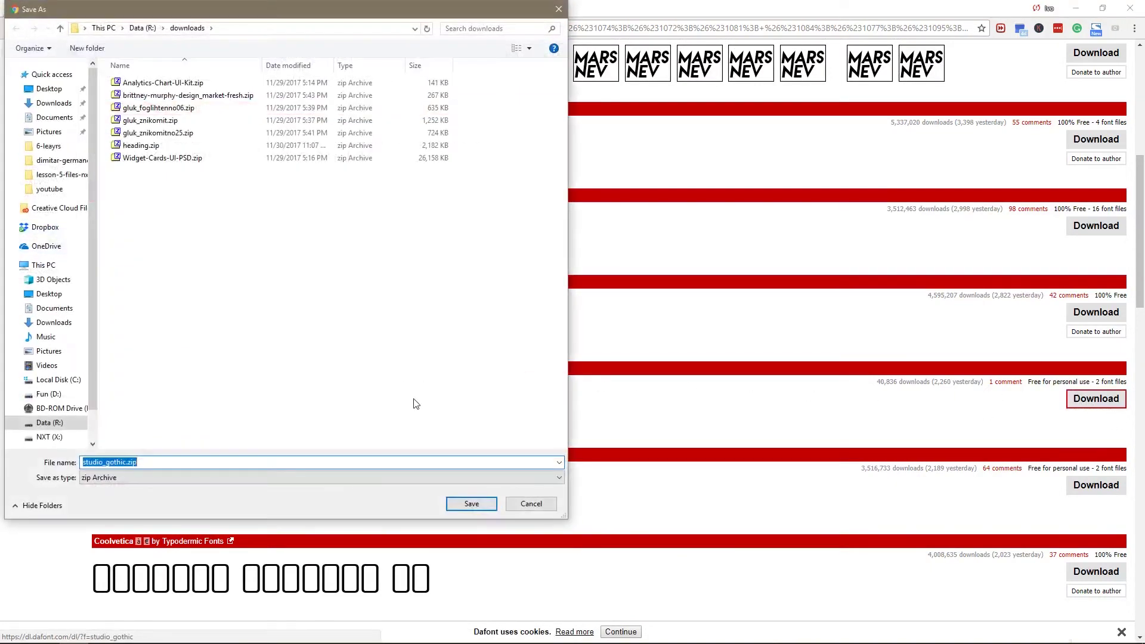
pyautogui.click(472, 505)
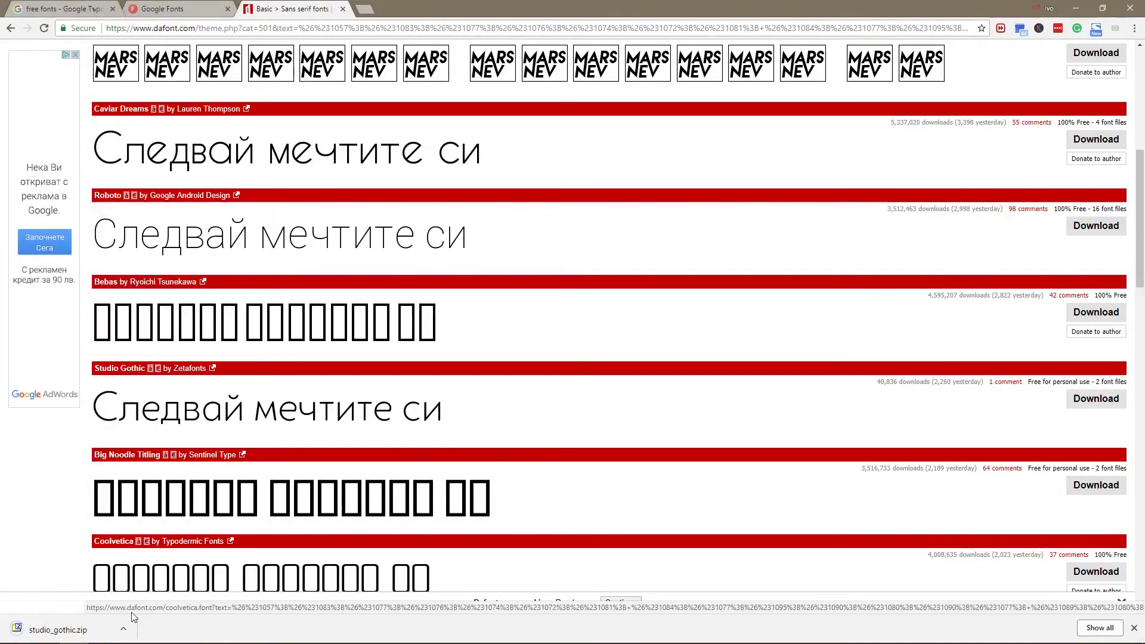
# Show the downloaded studio_gothic.zip in its folder and extract it with 7-Zip into a studio_gothic folder
pyautogui.click(123, 629)
pyautogui.click(163, 591)
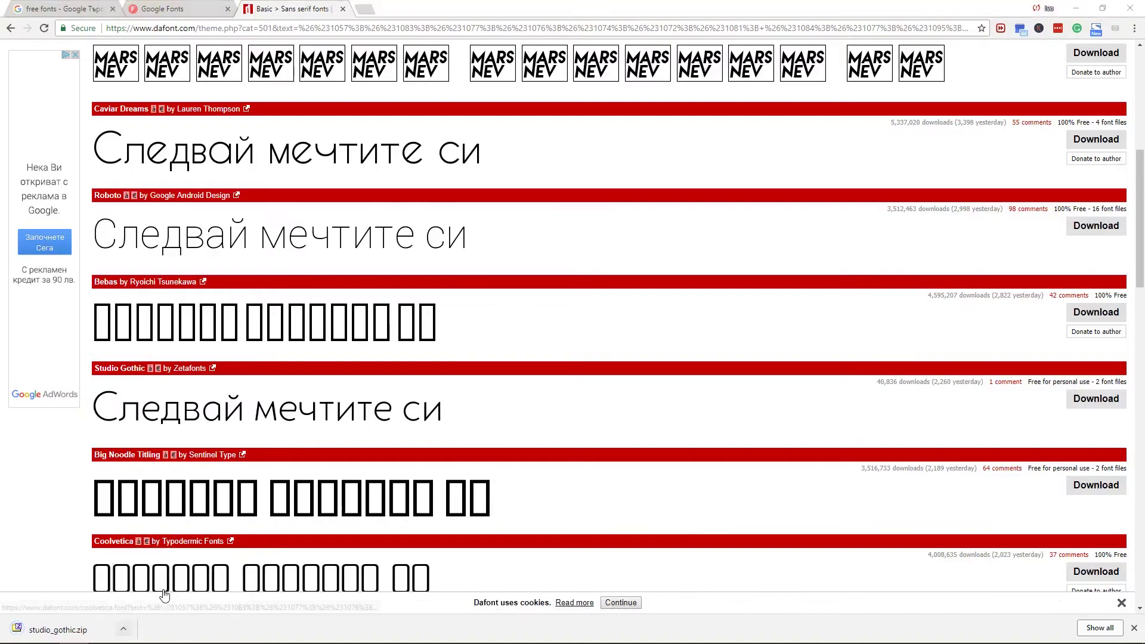
pyautogui.rightClick(162, 151)
pyautogui.moveTo(246, 184)
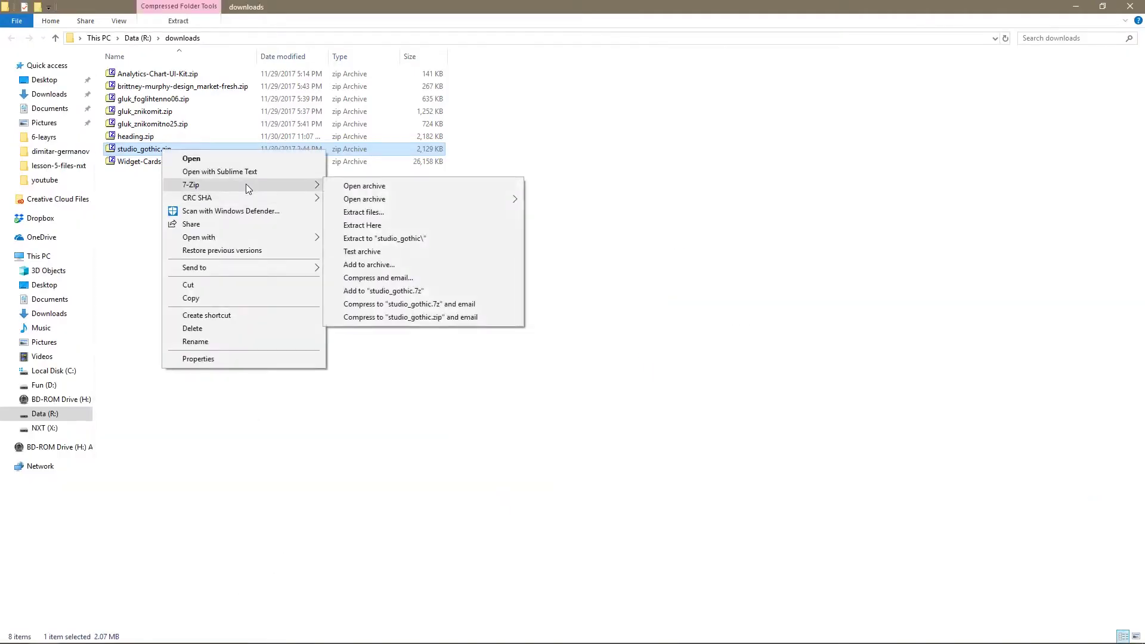
pyautogui.click(411, 211)
pyautogui.click(574, 407)
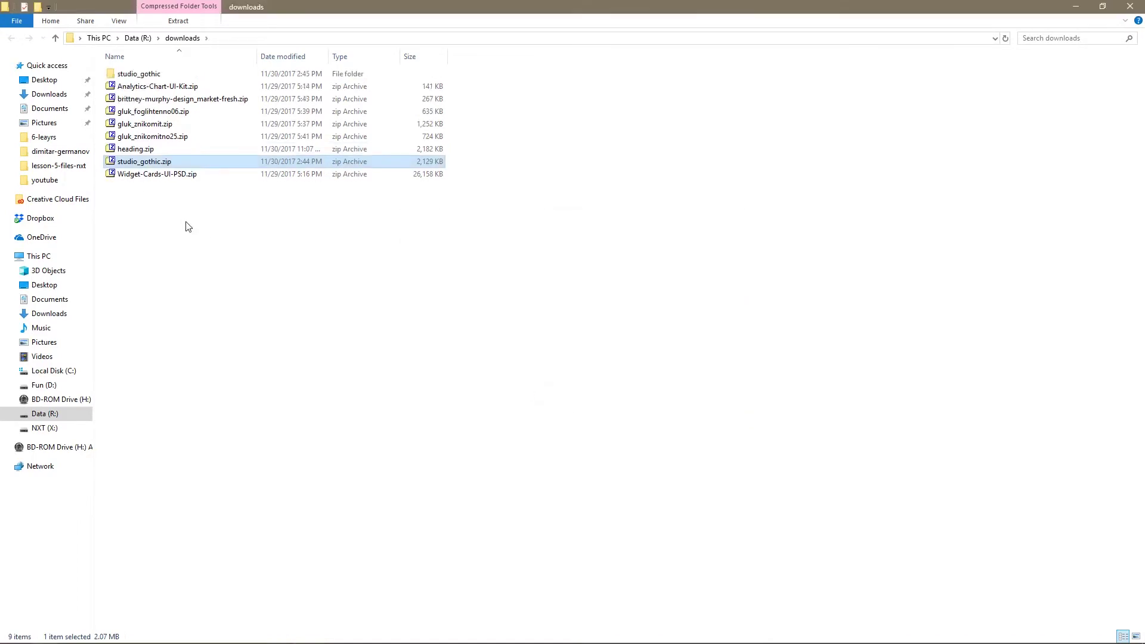
# Open the extracted studio_gothic folder and widen the Name column, selecting Studio-Gothic-Alternate-ExtraLight-trial.ttf
pyautogui.doubleClick(144, 74)
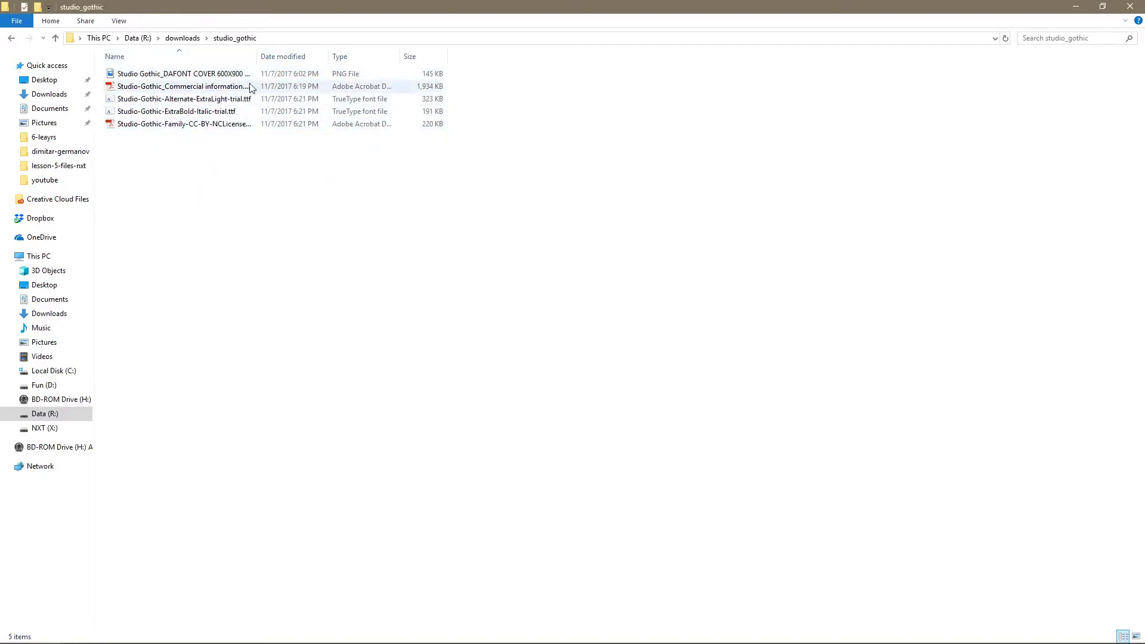
pyautogui.moveTo(257, 54); pyautogui.dragTo(334, 53)
pyautogui.click(244, 101)
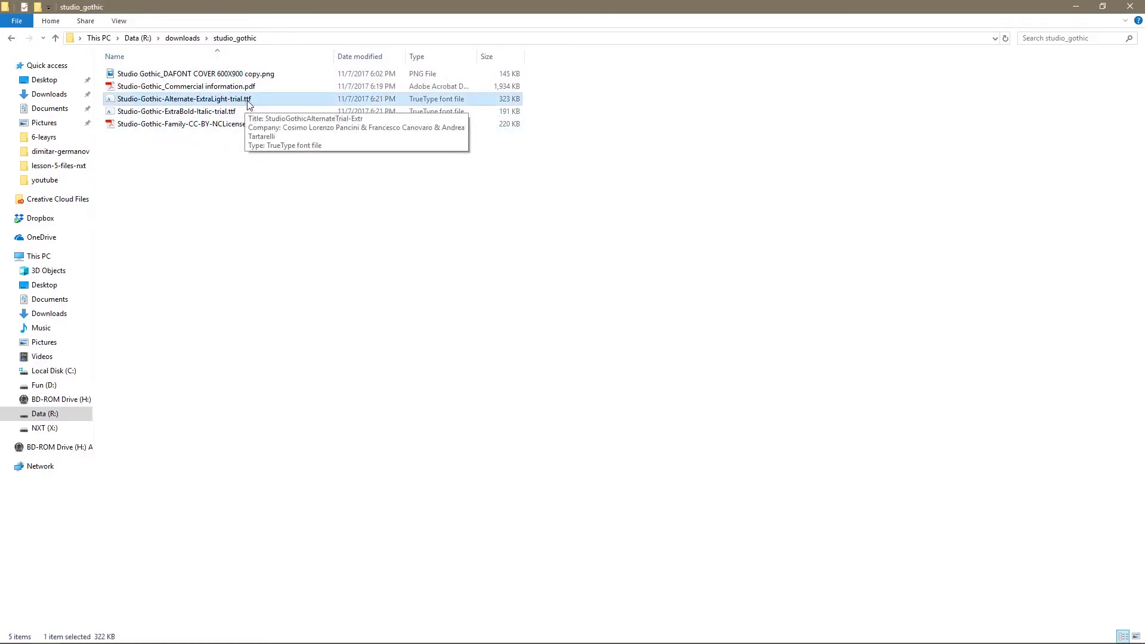
# Switch to Photoshop and examine the font format graphic from TTF down to SVG, then return to the font folder
pyautogui.doubleClick(250, 103)
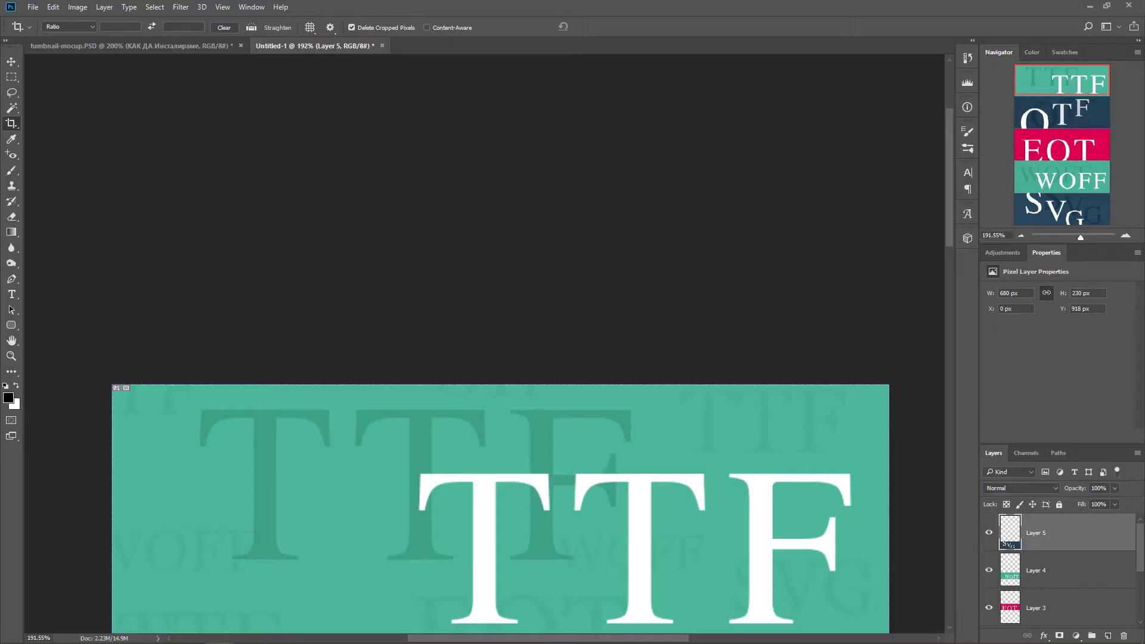
pyautogui.moveTo(947, 221); pyautogui.dragTo(968, 482)
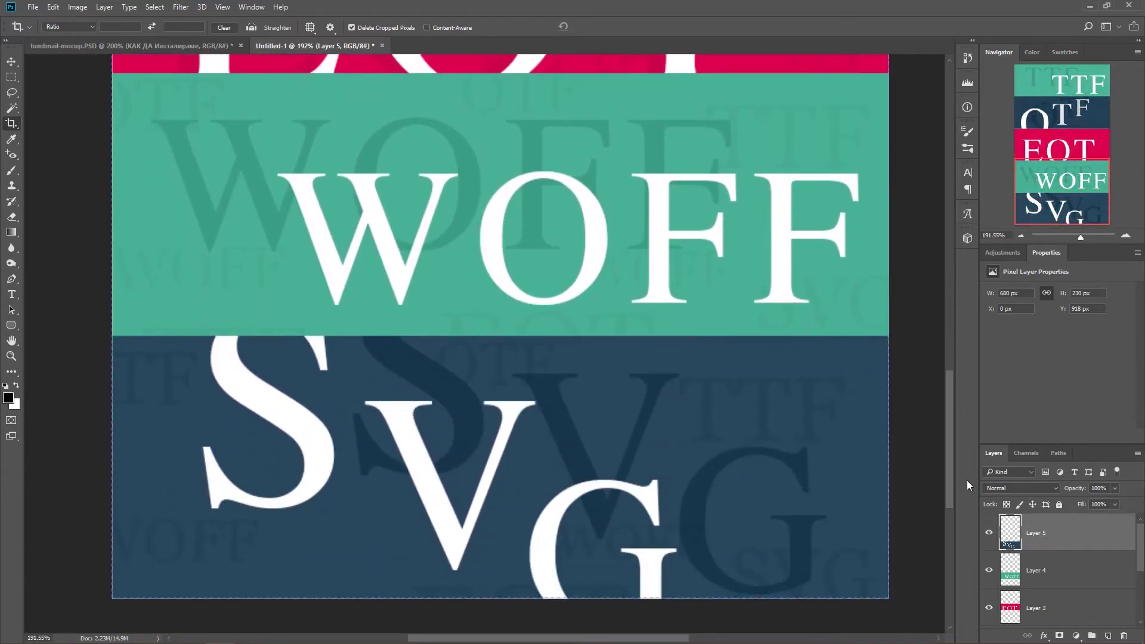
pyautogui.click(1088, 6)
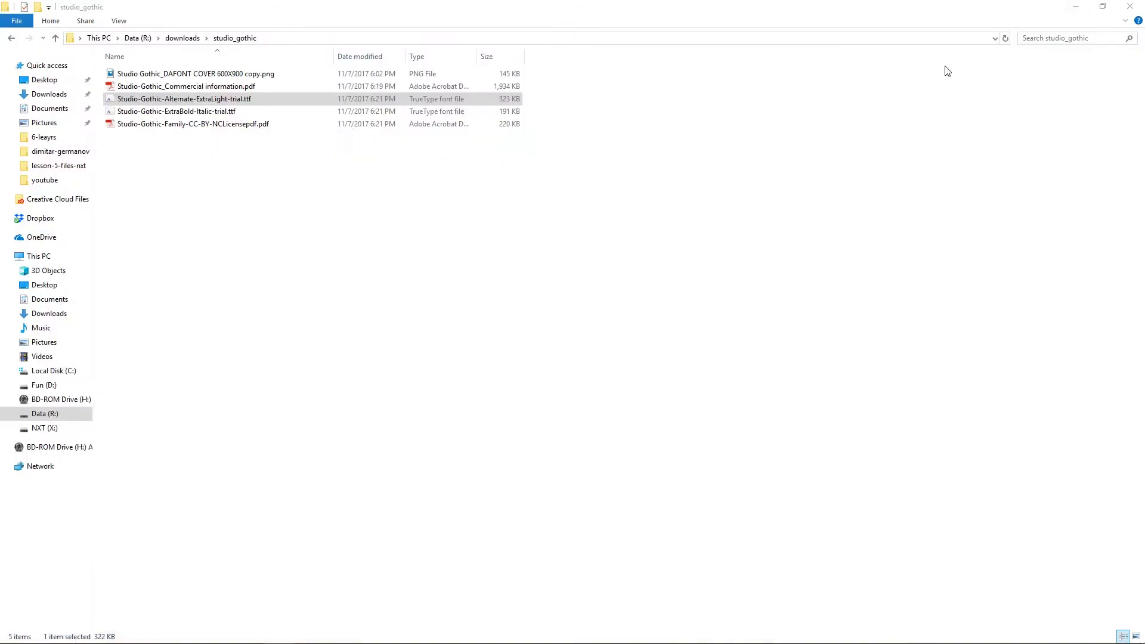
# Preview the Studio-Gothic-ExtraBold-Italic-trial.ttf font file and close the preview
pyautogui.click(246, 102)
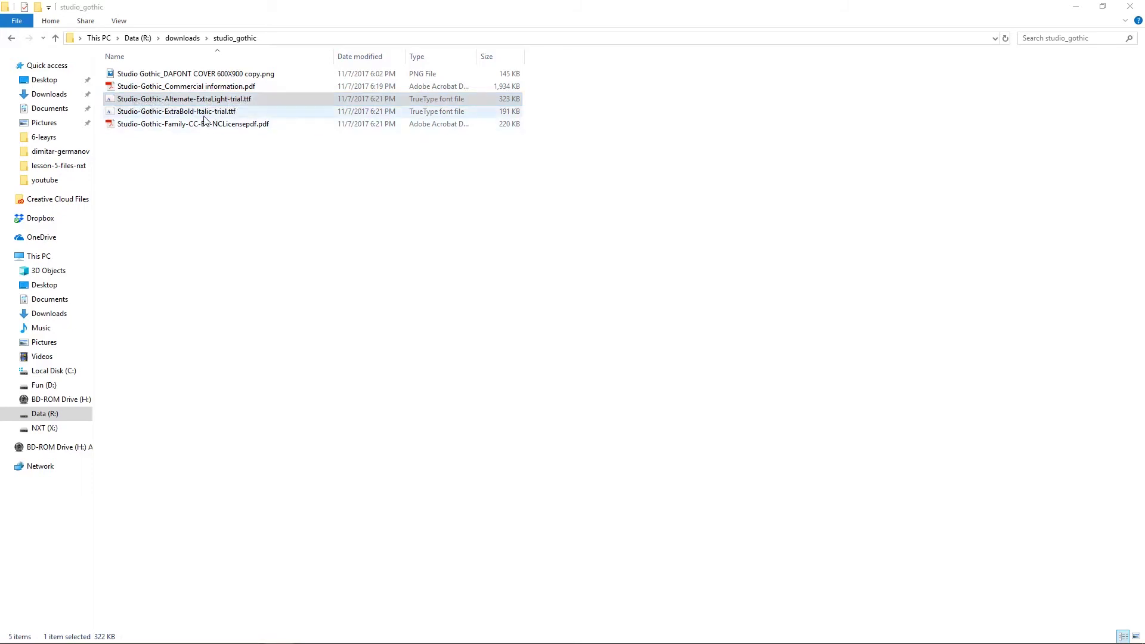
pyautogui.doubleClick(241, 112)
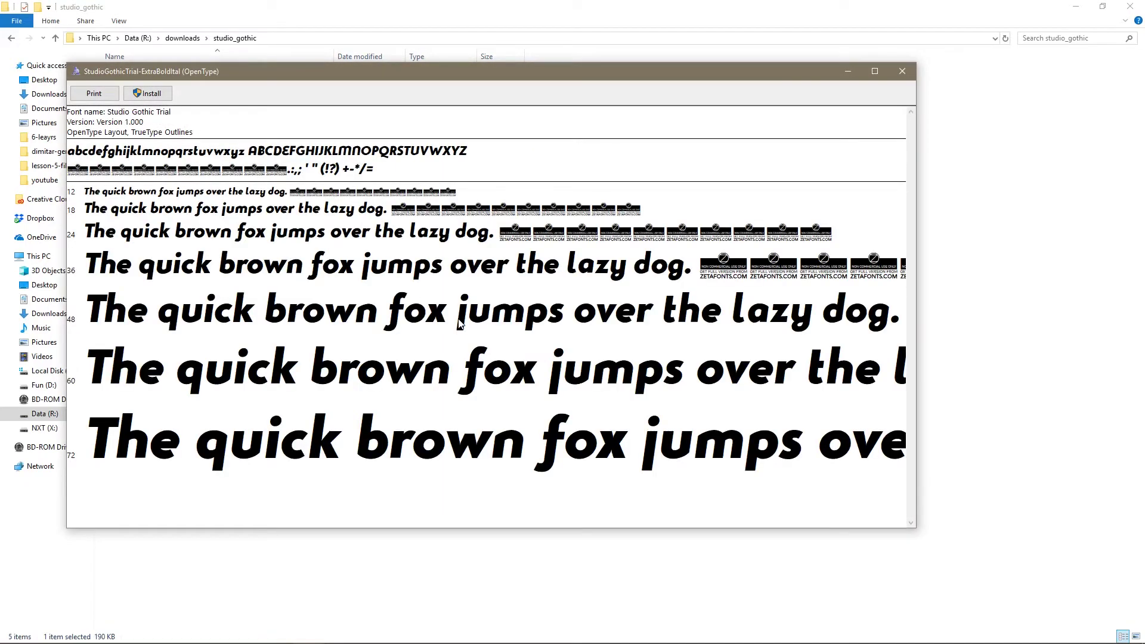
pyautogui.hotkey('alt', 'F4')
# Install the font from Studio-Gothic-Alternate-ExtraLight-trial.ttf and close its preview
pyautogui.doubleClick(225, 98)
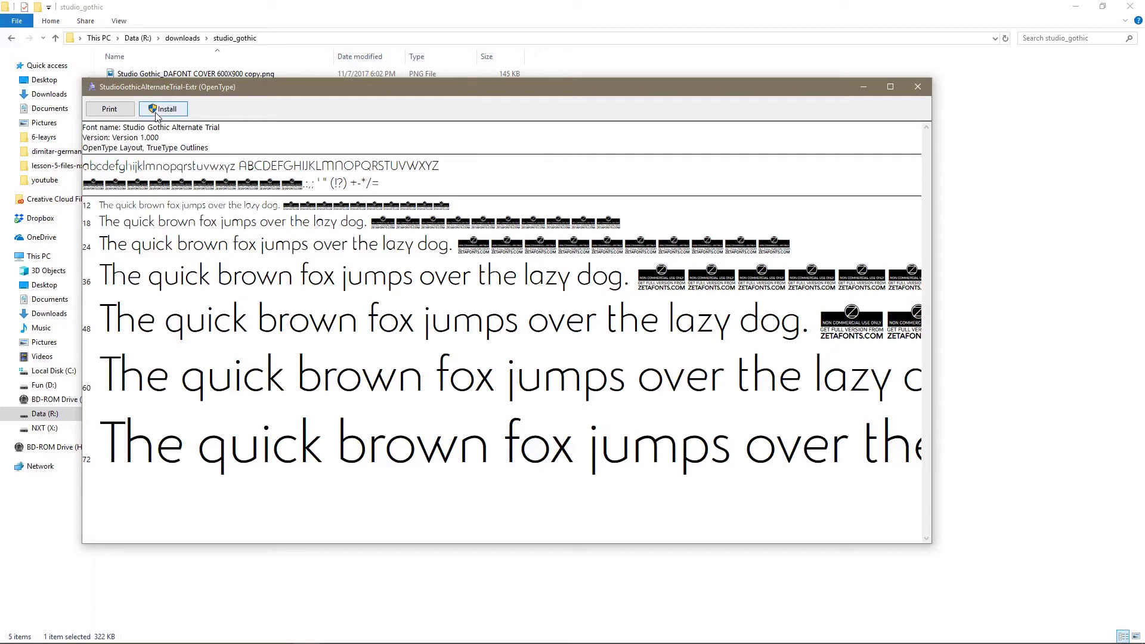
pyautogui.click(158, 109)
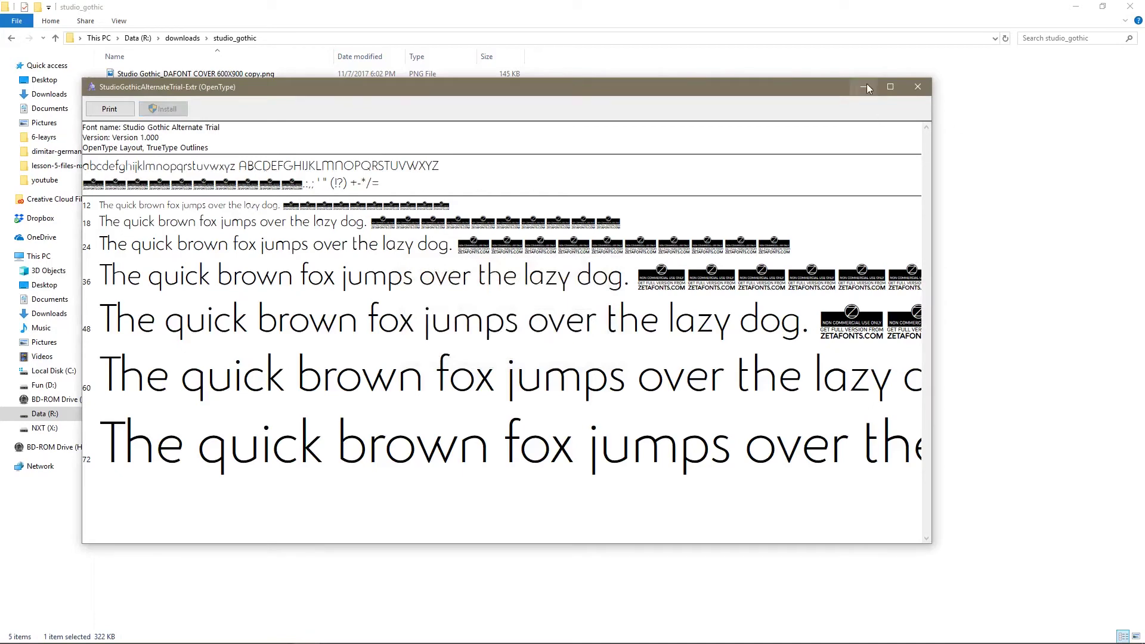
pyautogui.click(918, 87)
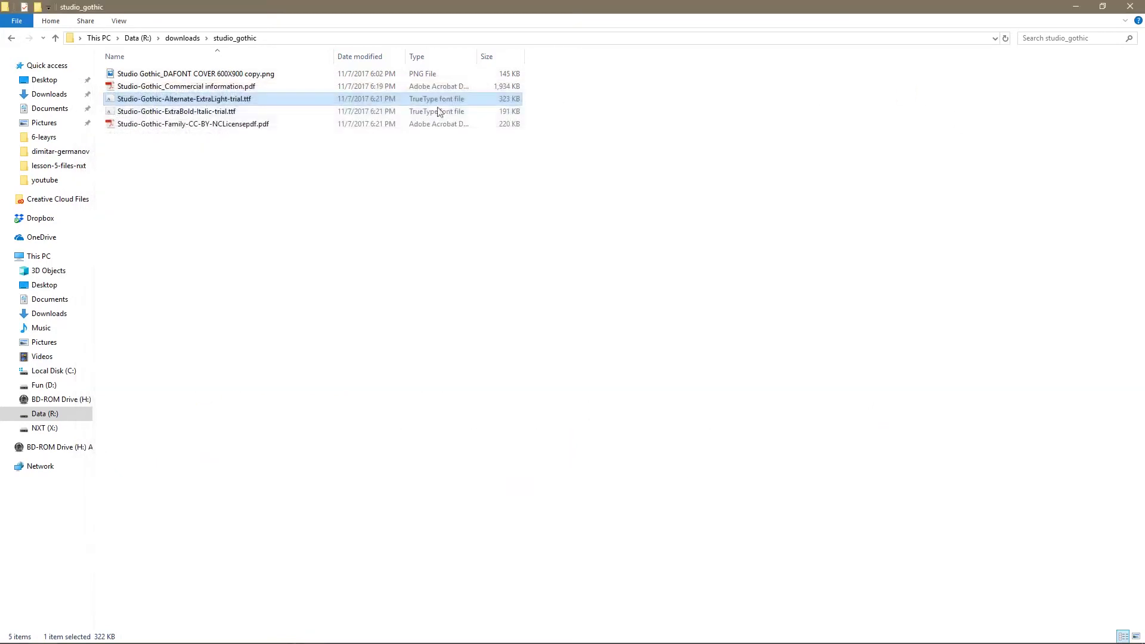
# Install the font from Studio-Gothic-ExtraBold-Italic-trial.ttf and close its preview
pyautogui.doubleClick(228, 112)
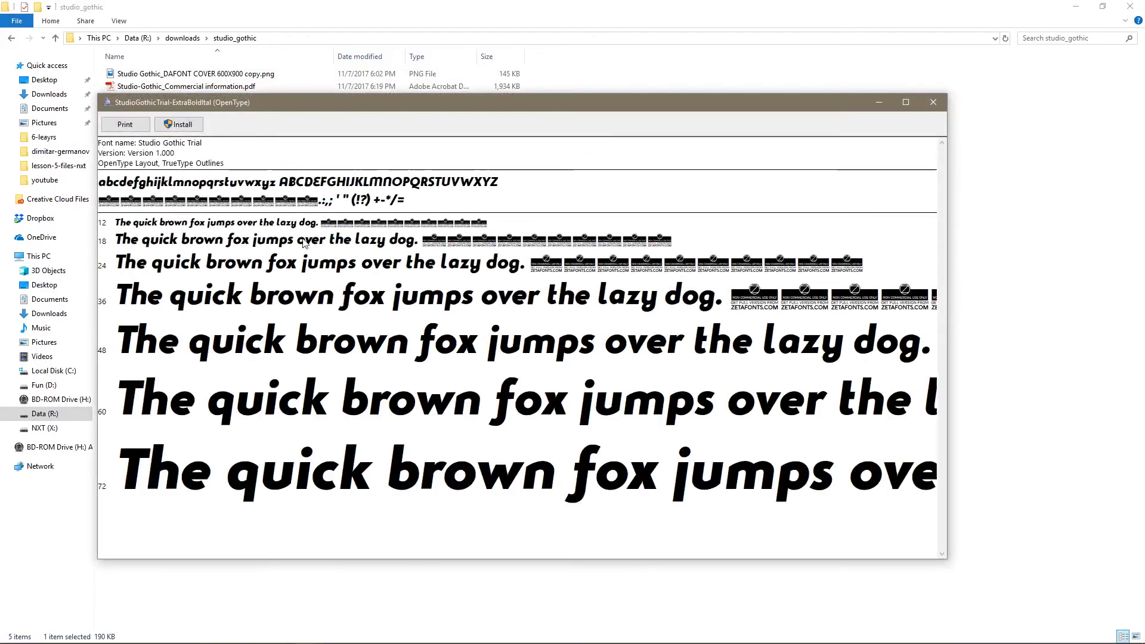
pyautogui.click(183, 124)
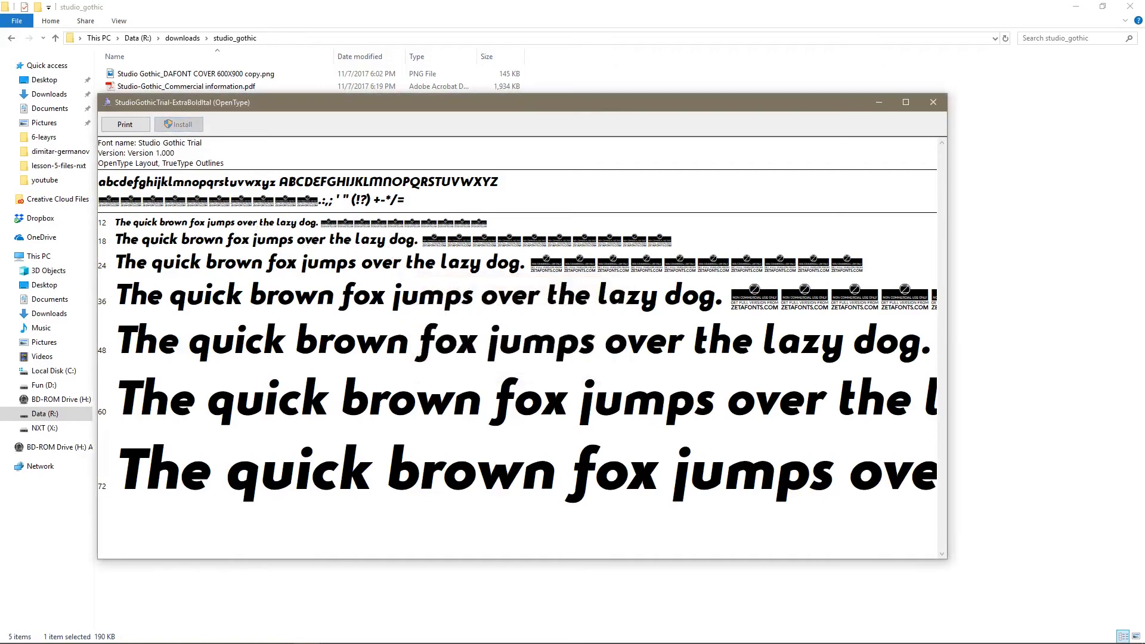
pyautogui.click(930, 106)
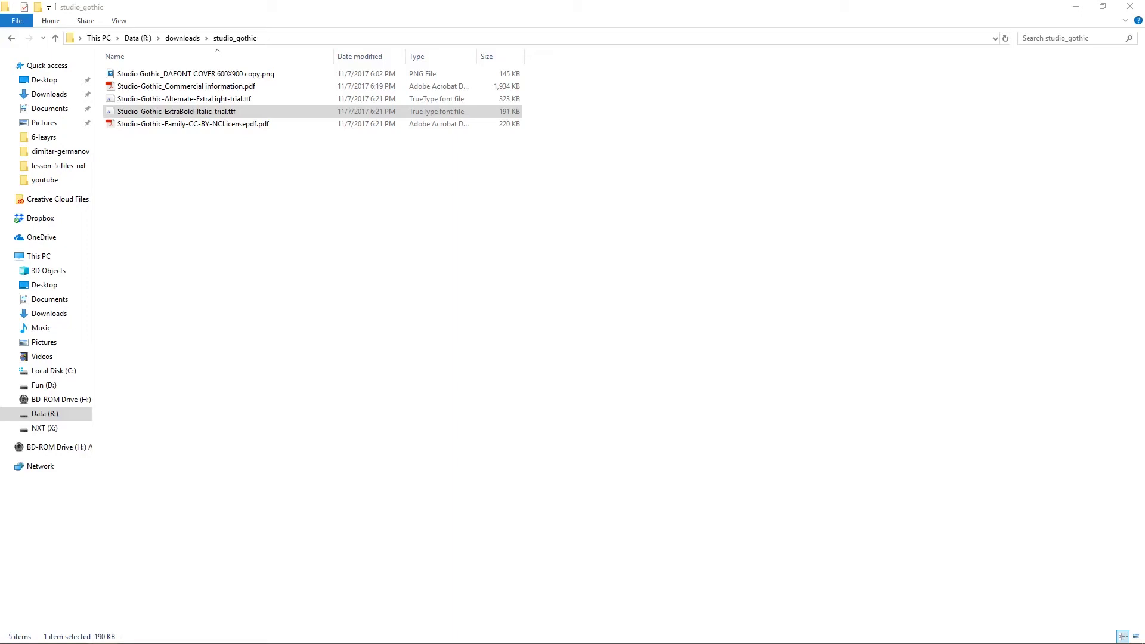
# Search Windows for "font" and open the Fonts section of the Control Panel
pyautogui.moveTo(9, 641)
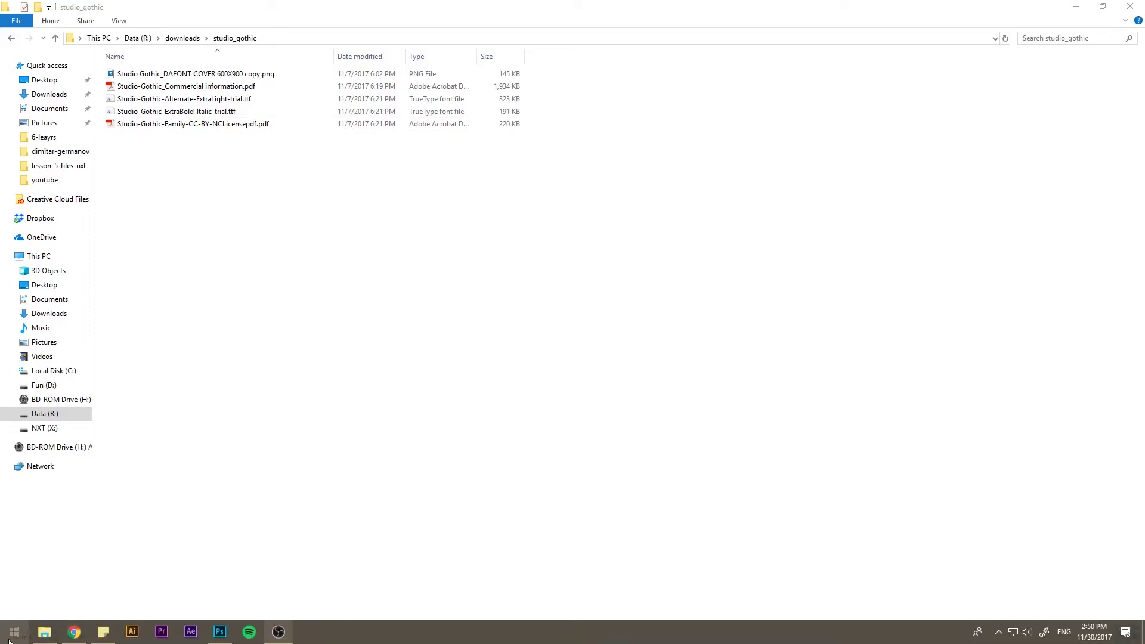
pyautogui.rightClick(11, 641)
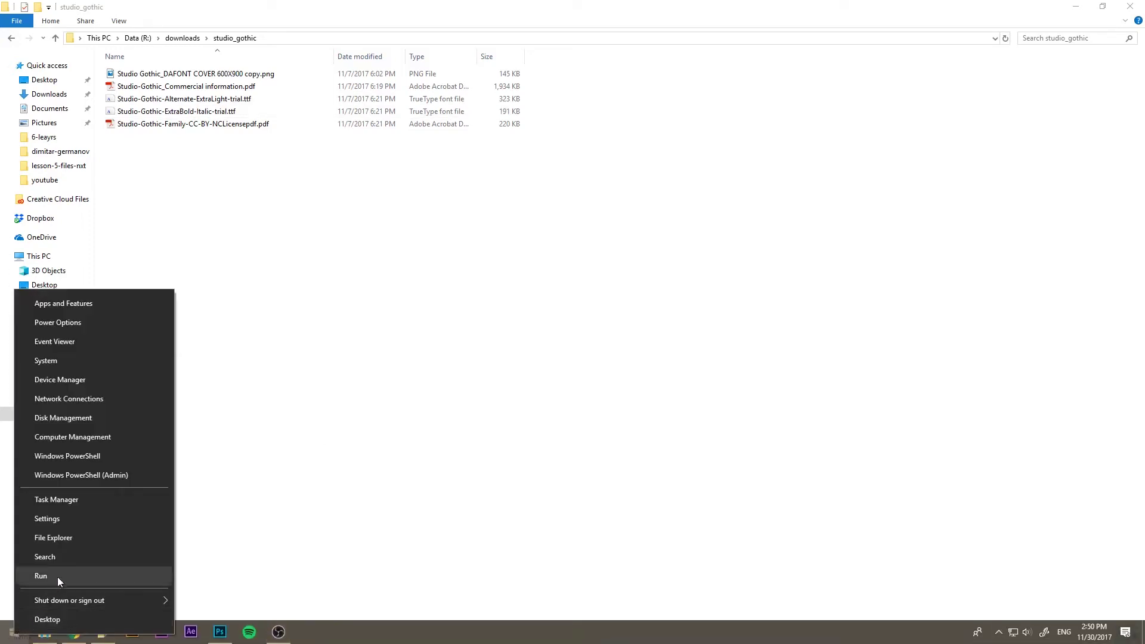
pyautogui.click(68, 560)
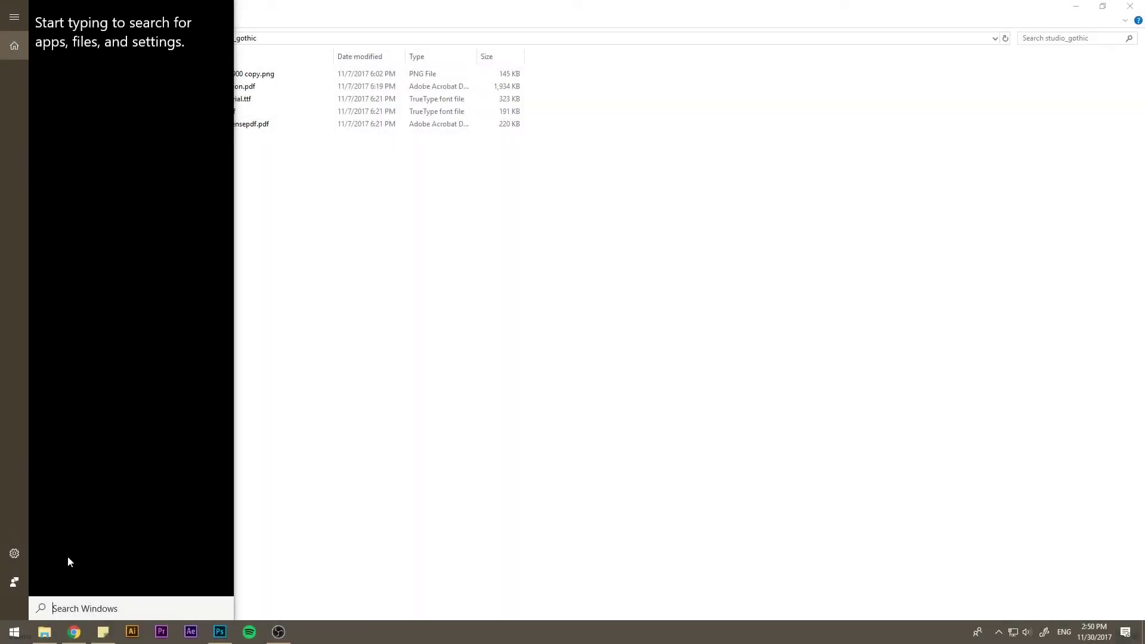
pyautogui.write('font')
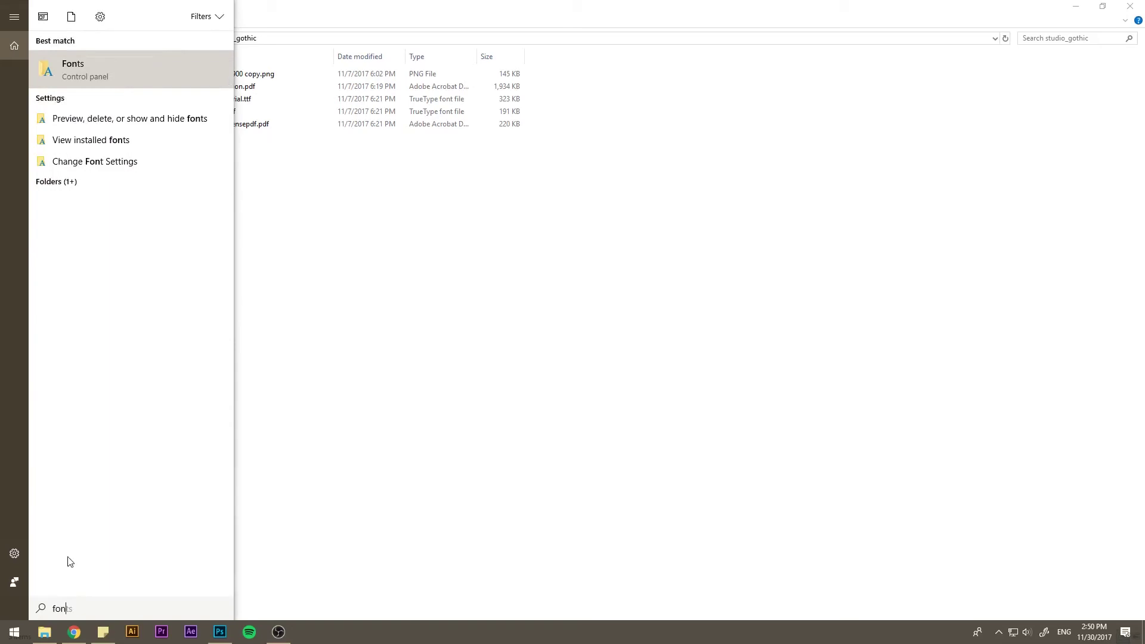
pyautogui.click(84, 65)
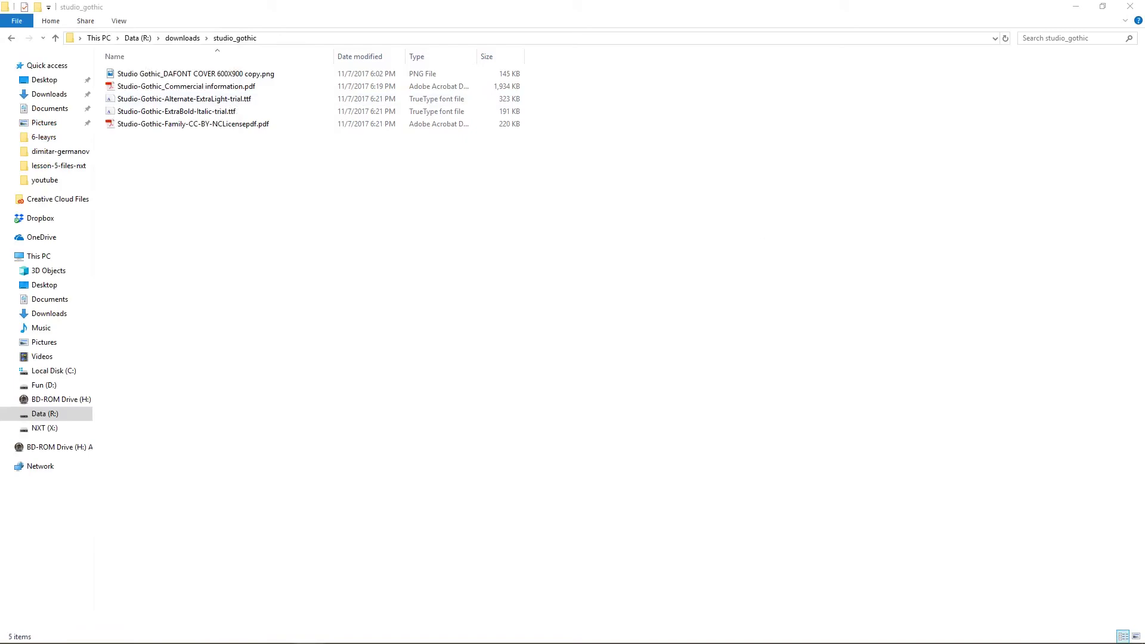
# Maximize the Fonts window and select the Adobe Devanagari font family among the installed fonts
pyautogui.moveTo(588, 257); pyautogui.dragTo(343, 75)
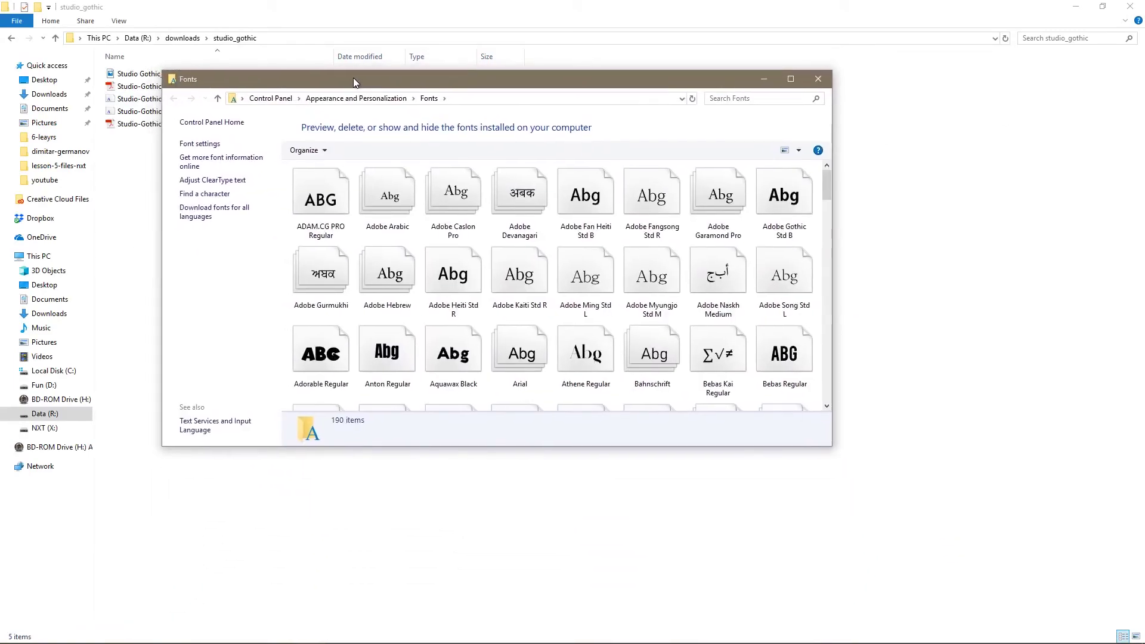
pyautogui.click(506, 97)
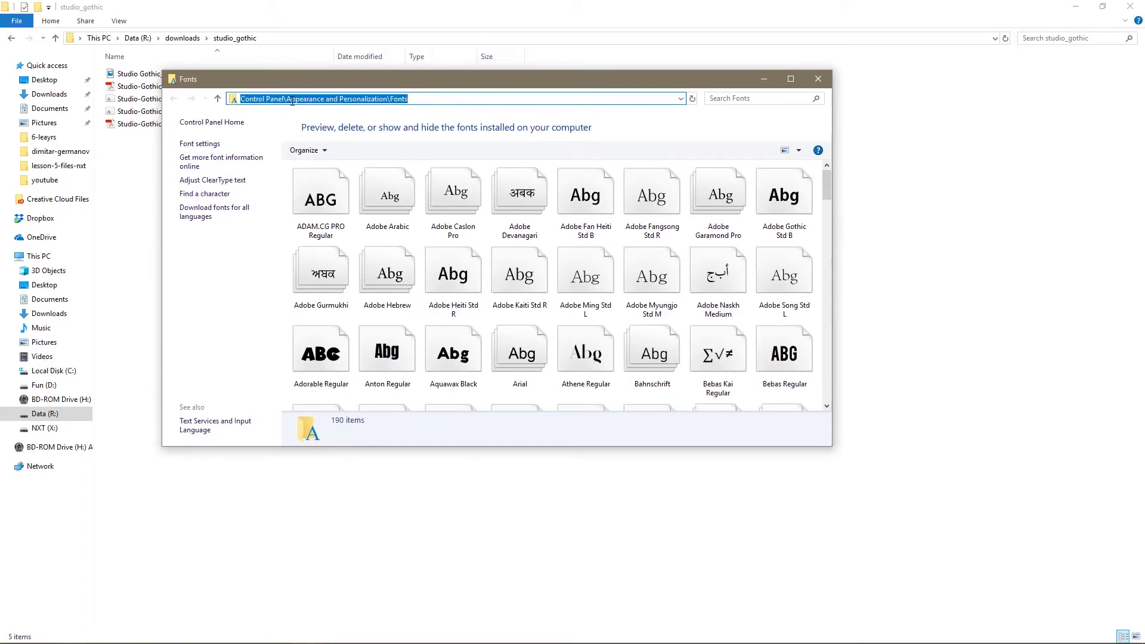
pyautogui.doubleClick(352, 76)
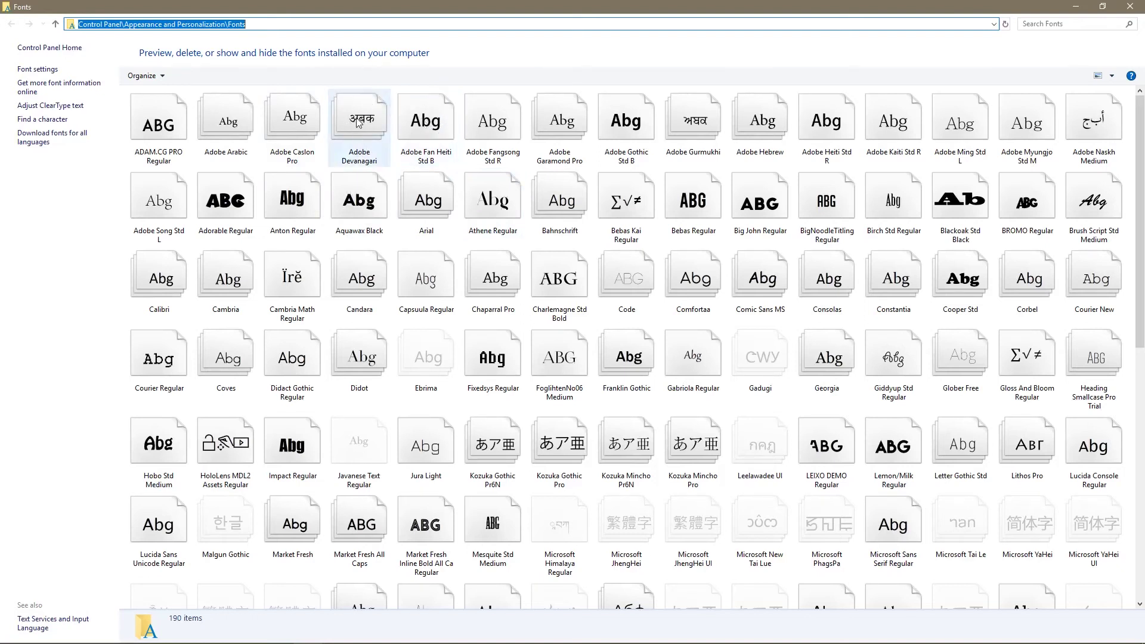
pyautogui.click(426, 122)
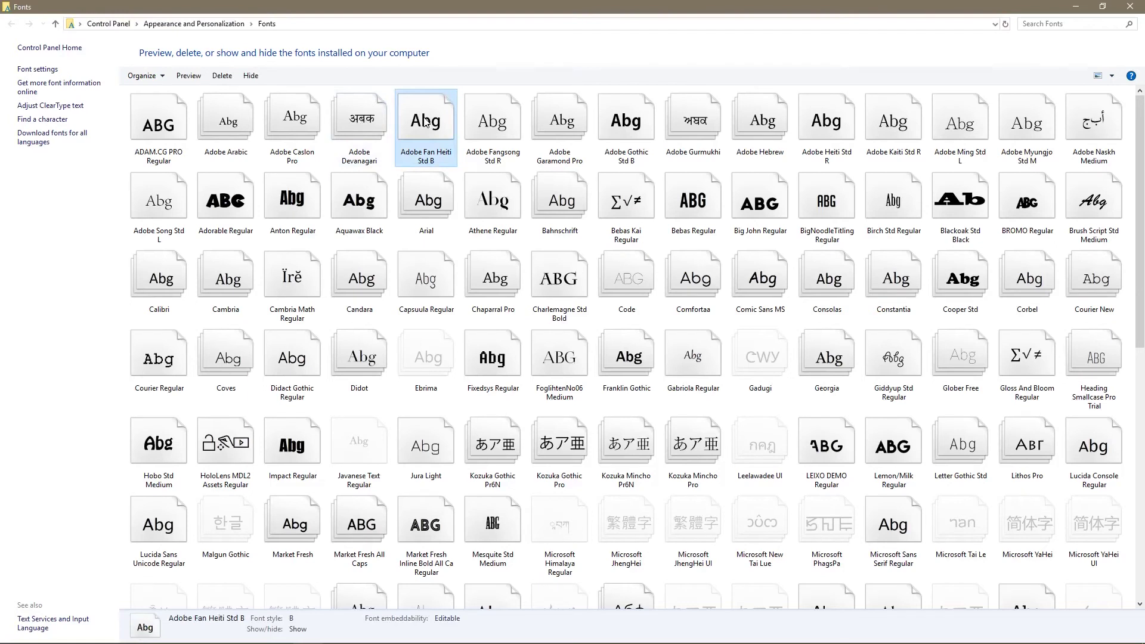
pyautogui.click(362, 127)
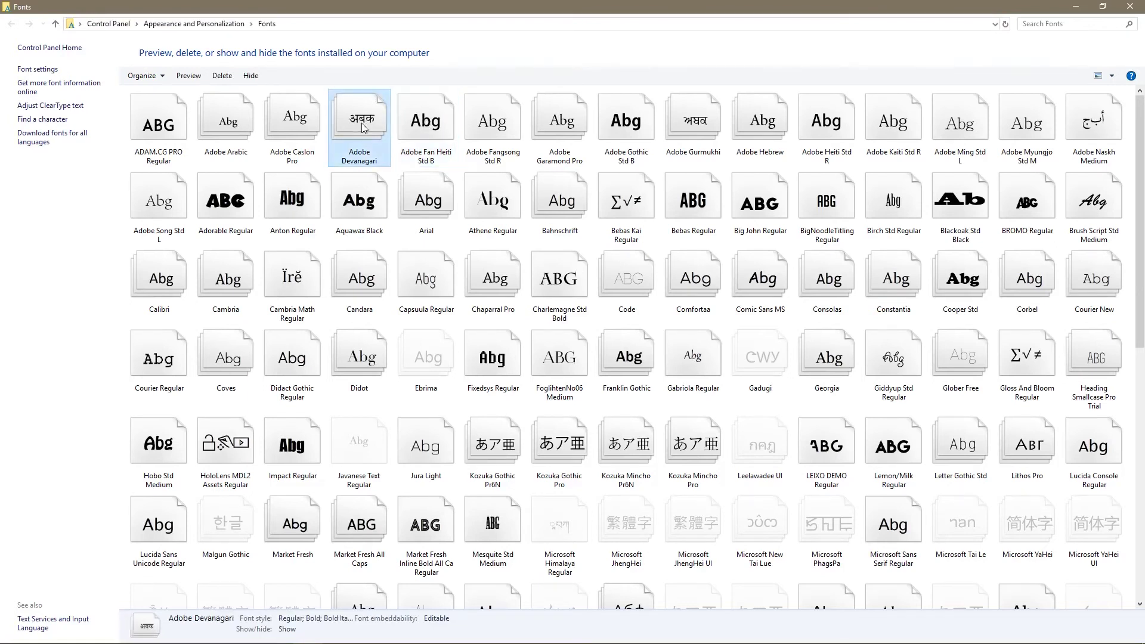
# Open the Adobe Devanagari family, permanently delete its Bold Italic font, and return to the installed fonts list
pyautogui.doubleClick(362, 127)
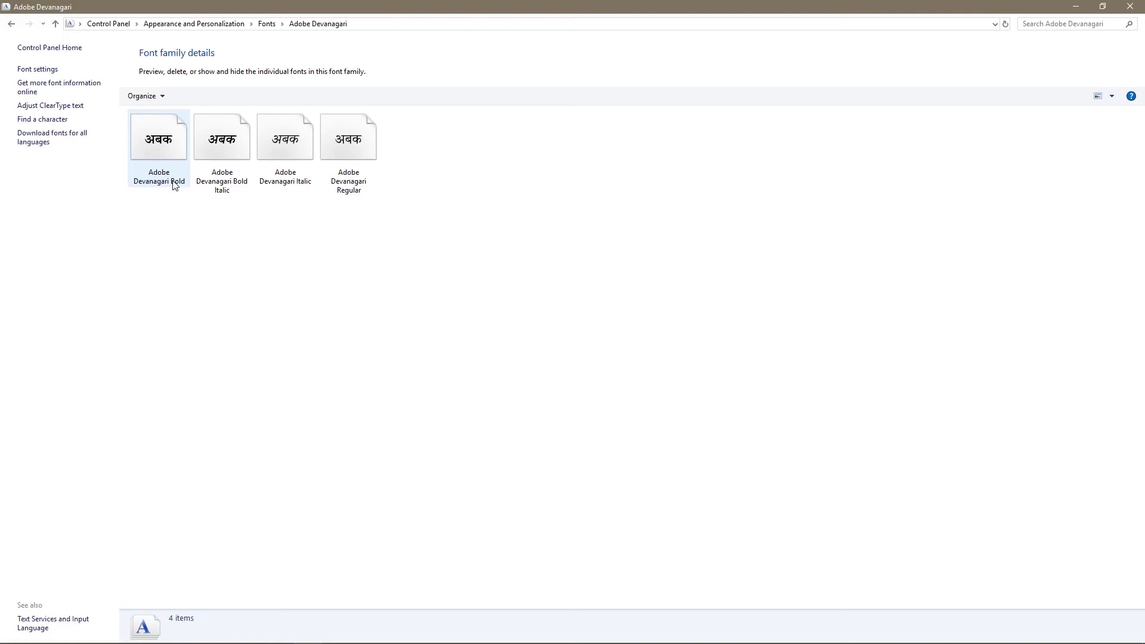
pyautogui.click(236, 167)
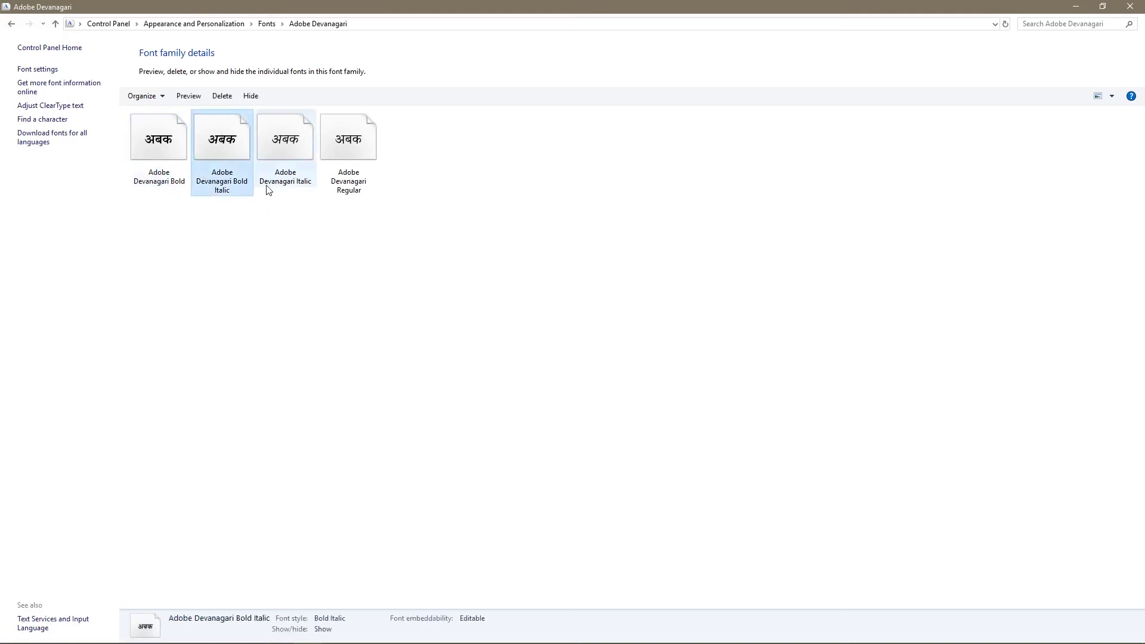
pyautogui.click(222, 96)
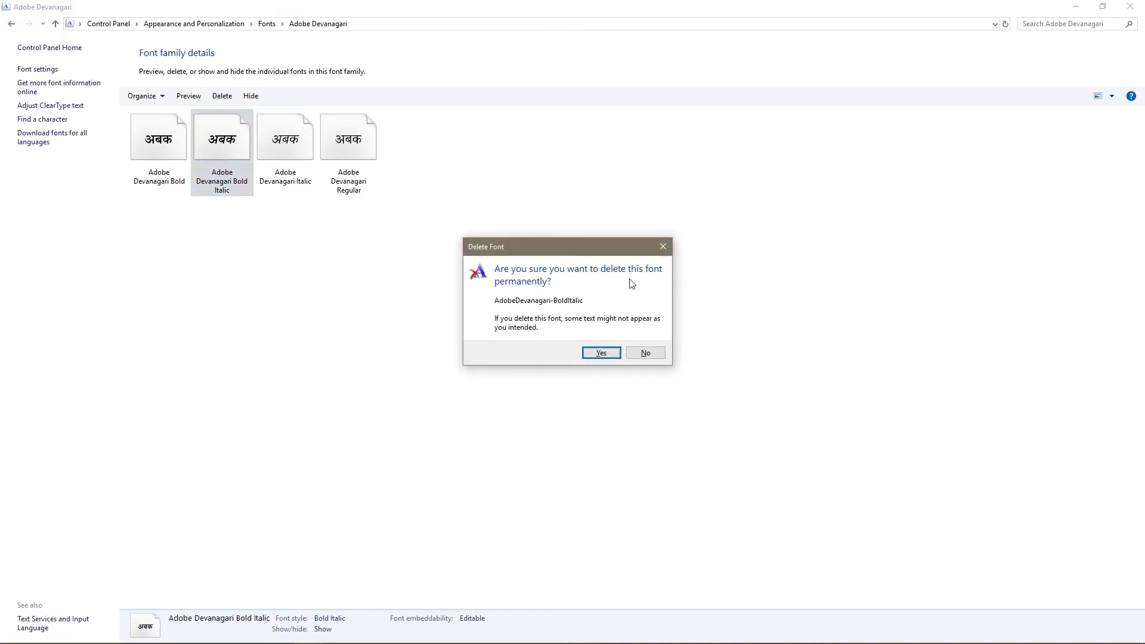
pyautogui.click(615, 353)
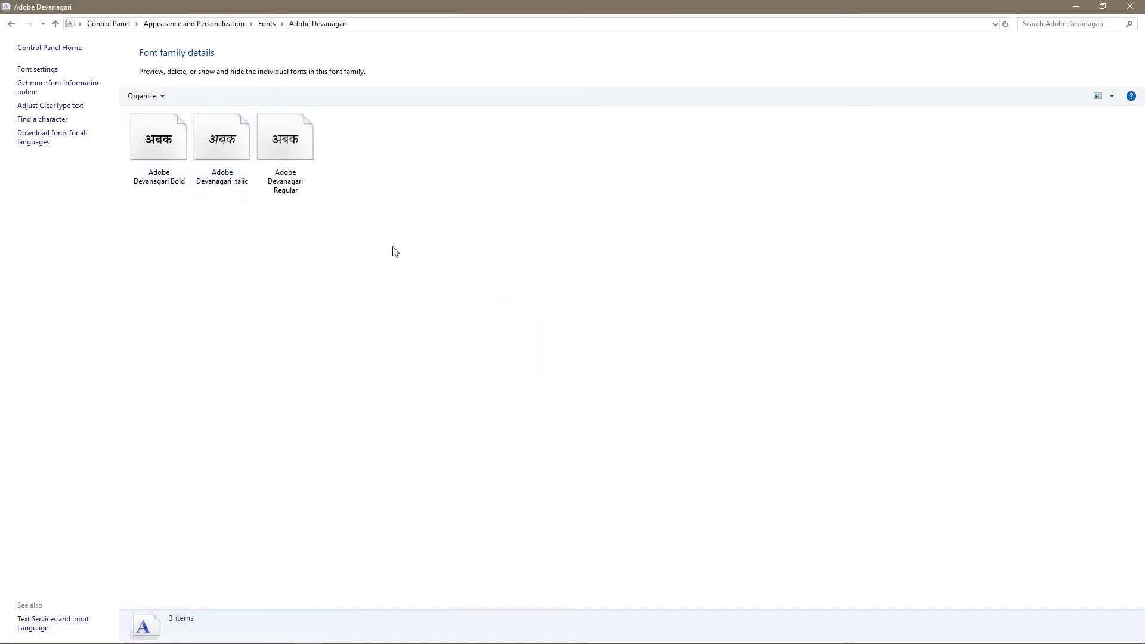
pyautogui.hotkey('alt', 'Left')
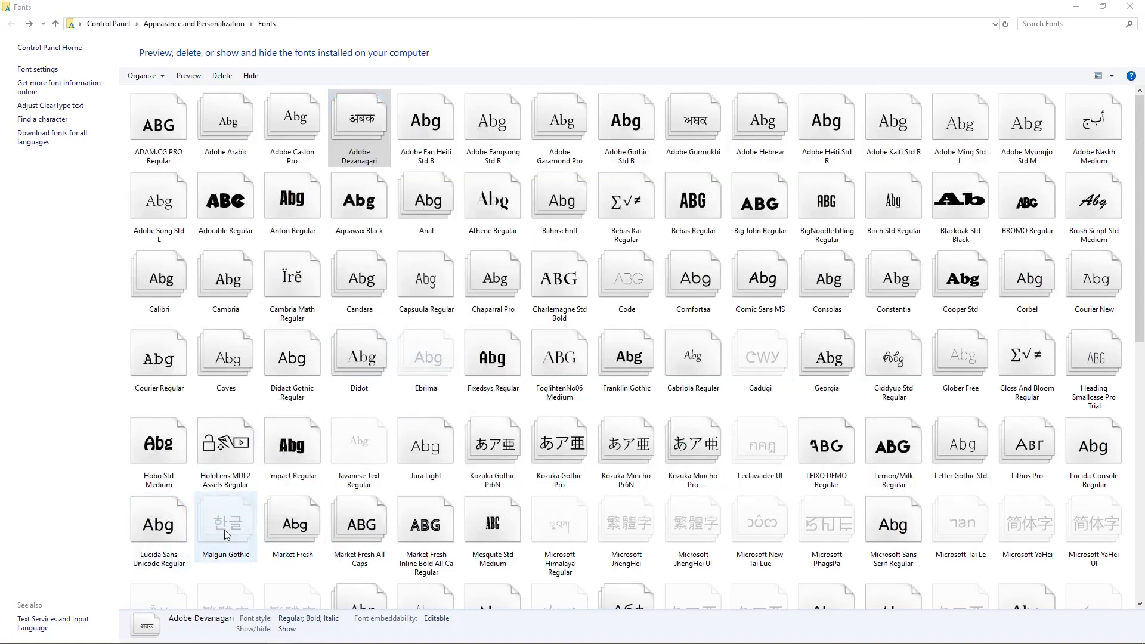
# Switch to the studio_gothic folder in File Explorer and copy Studio-Gothic-Alternate-ExtraLight-trial.ttf and Studio-Gothic-ExtraBold-Italic-trial.ttf
pyautogui.hotkey('alt', 'Tab')
pyautogui.hotkey('alt', 'Tab')
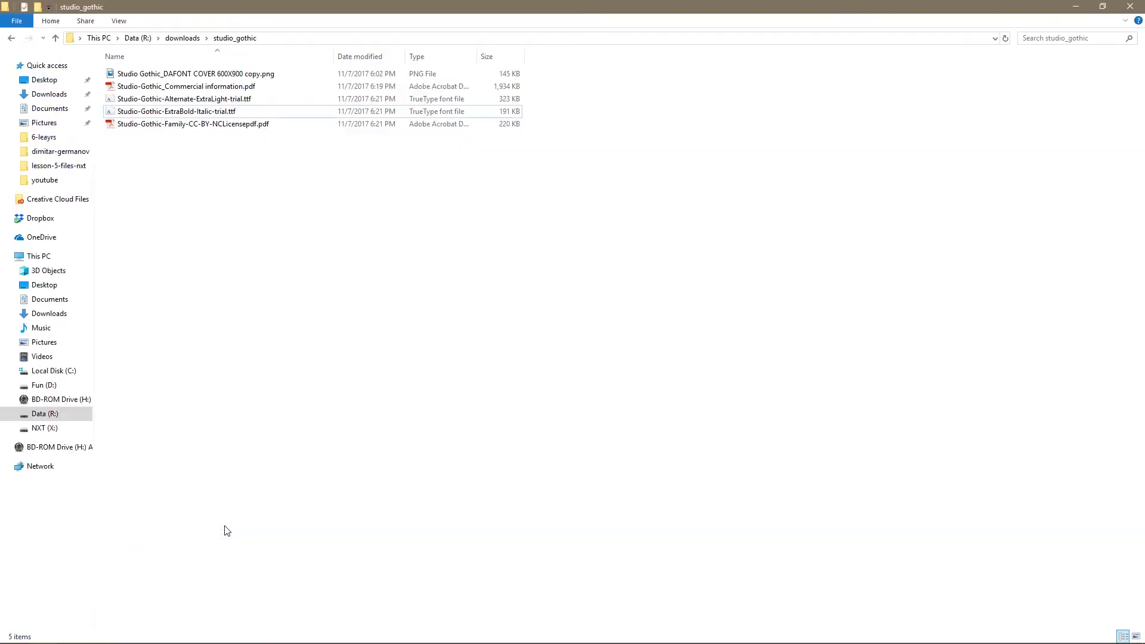
pyautogui.click(152, 113)
pyautogui.keyDown('ctrl'); pyautogui.click(157, 99); pyautogui.keyUp('ctrl')
pyautogui.rightClick(202, 111)
pyautogui.click(276, 258)
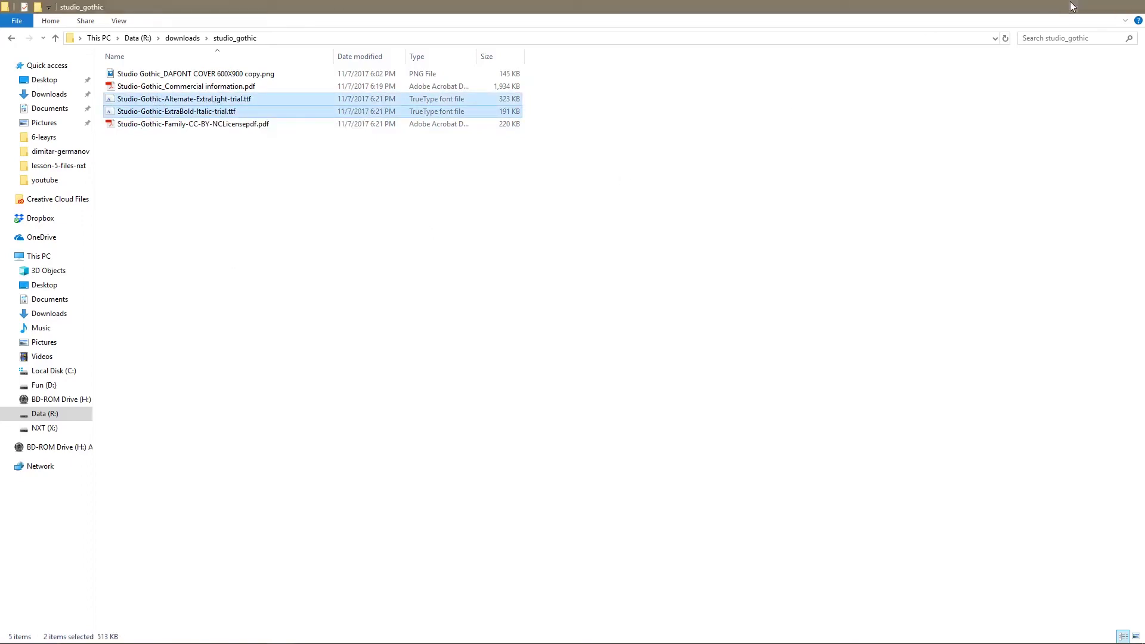
# Switch back to the Fonts window and paste the two copied Studio Gothic fonts, replacing their installed versions
pyautogui.hotkey('alt', 'Tab')
pyautogui.click(662, 240)
pyautogui.rightClick(662, 240)
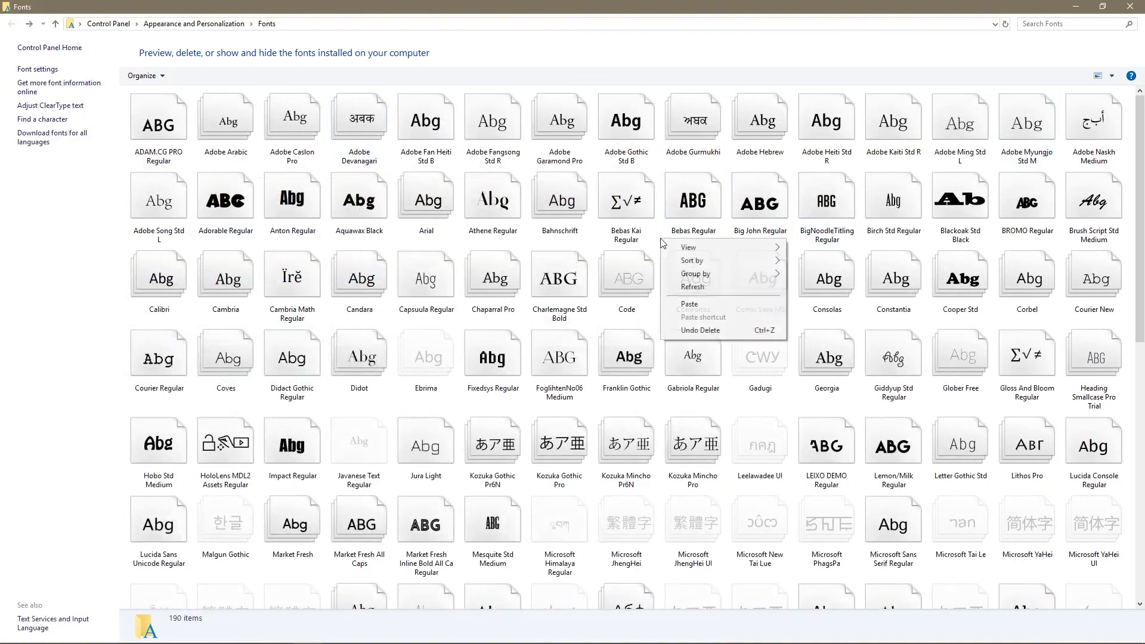
pyautogui.click(691, 304)
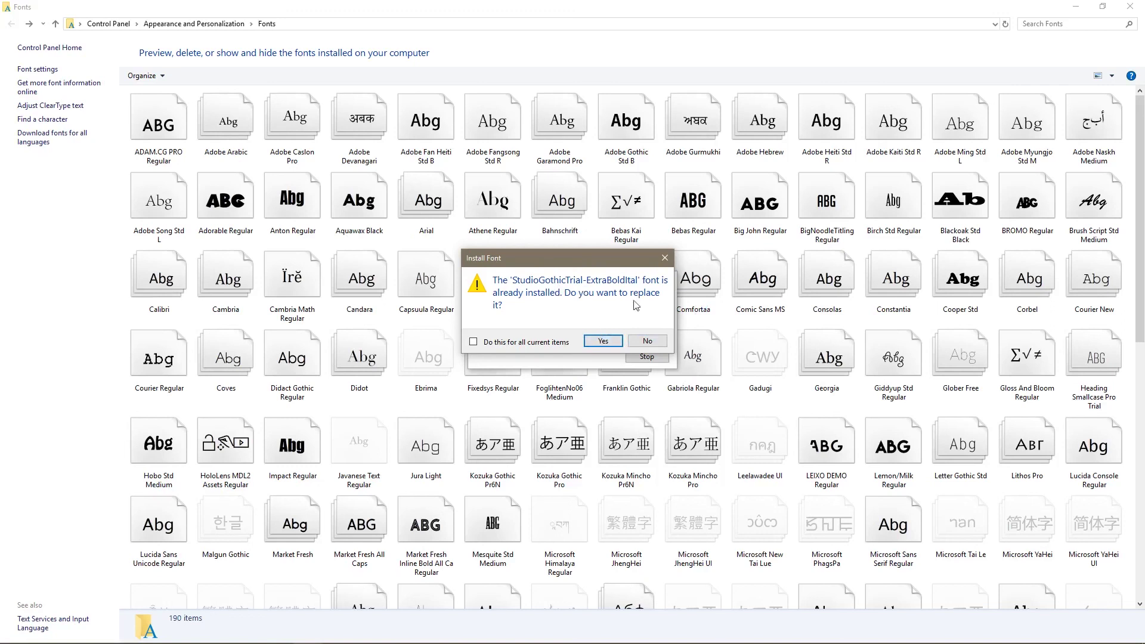
pyautogui.click(602, 341)
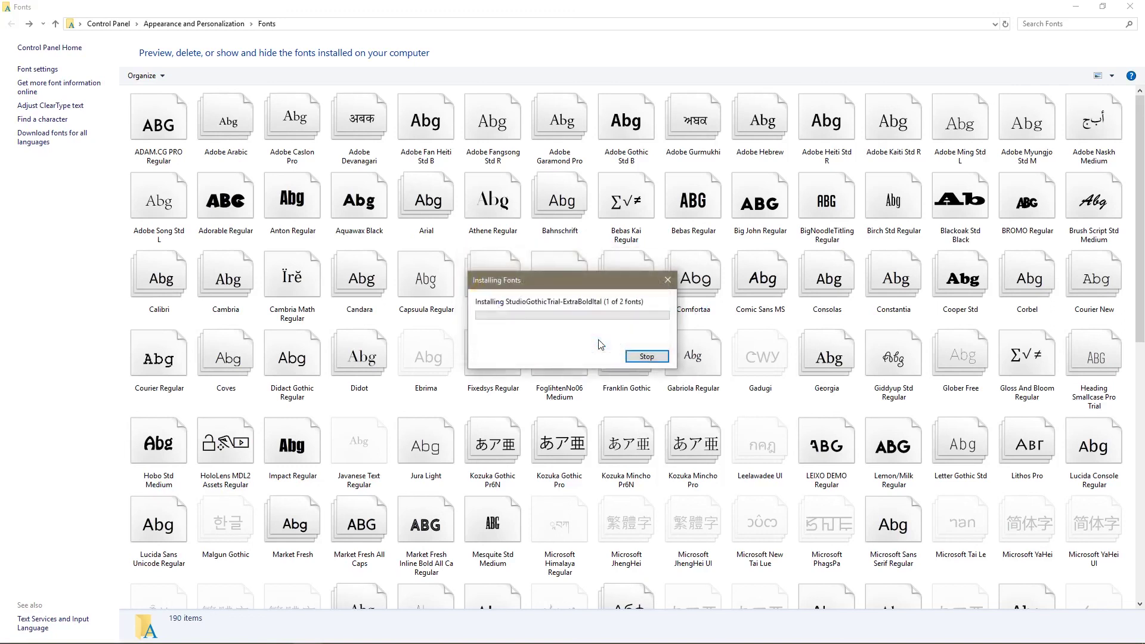
pyautogui.click(602, 344)
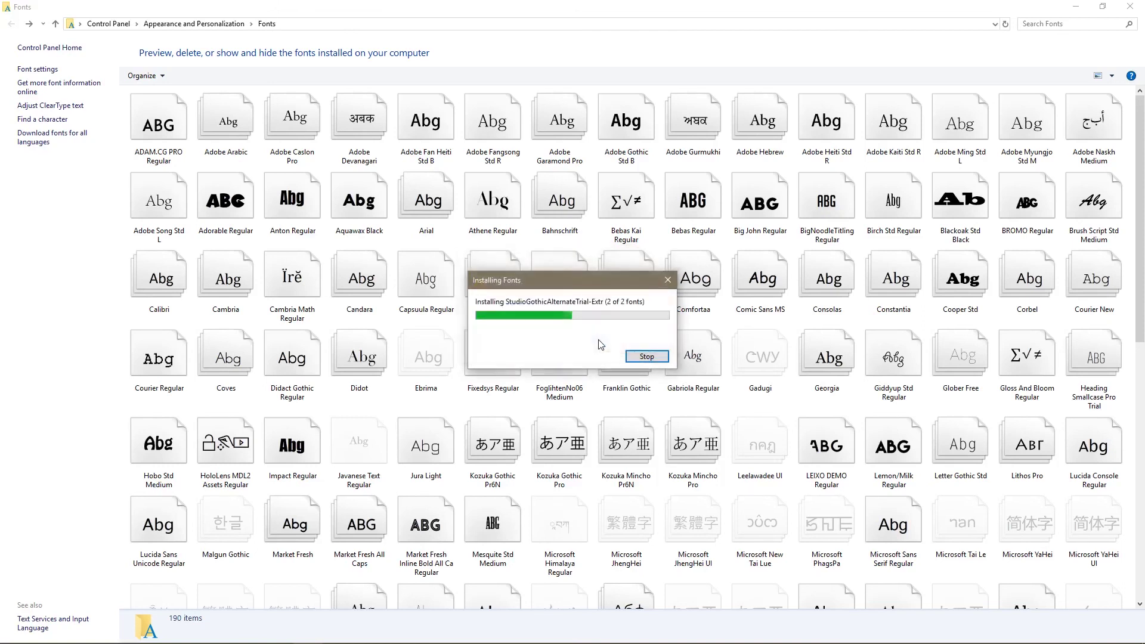